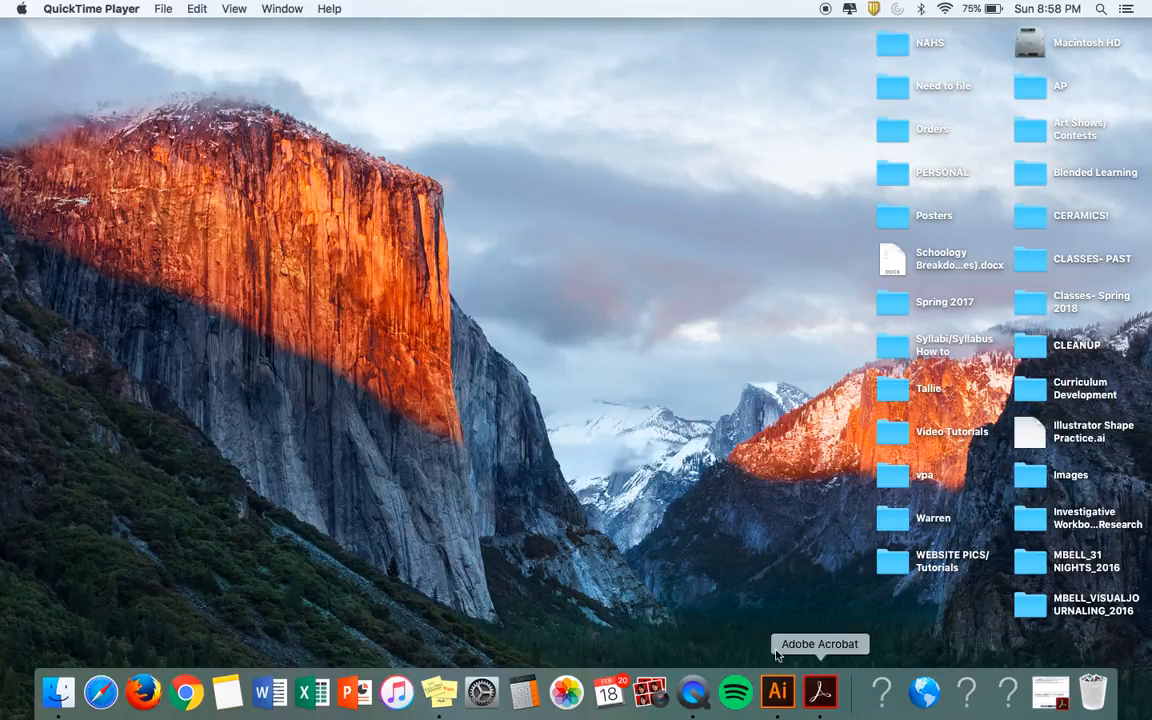
Step: Search the computer for "adobe" and launch Adobe Illustrator CC 2015
{"action": "left_click", "coordinate": [812, 706]}
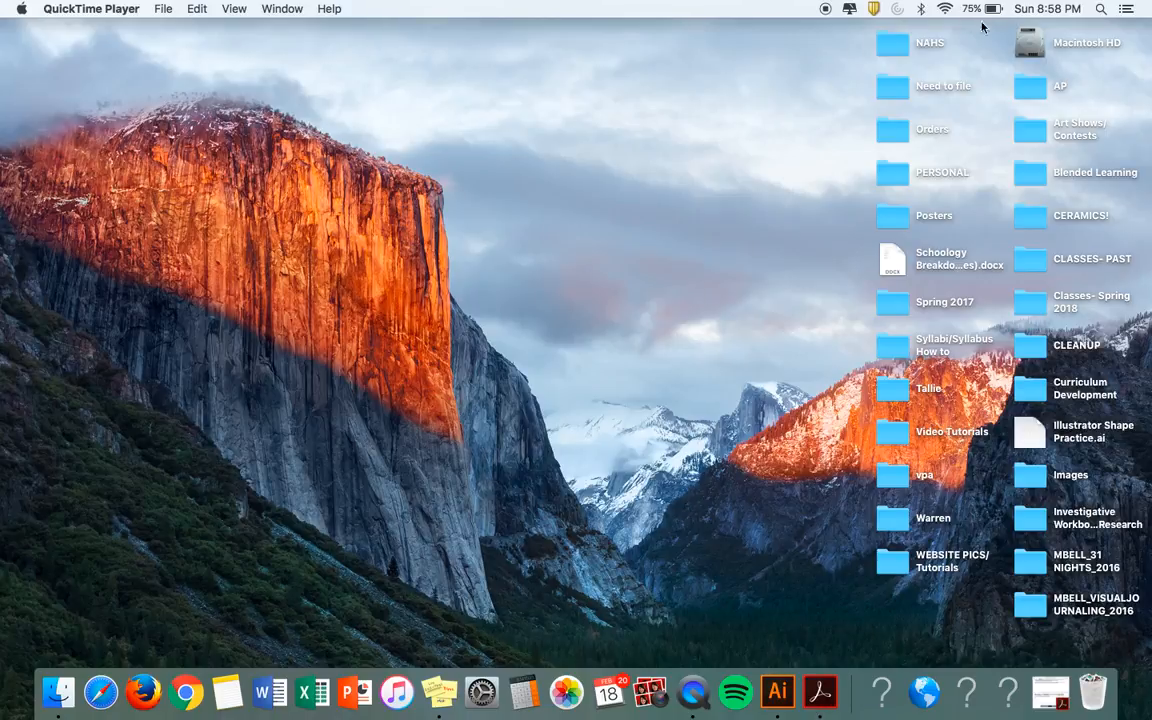
{"action": "left_click", "coordinate": [1100, 9]}
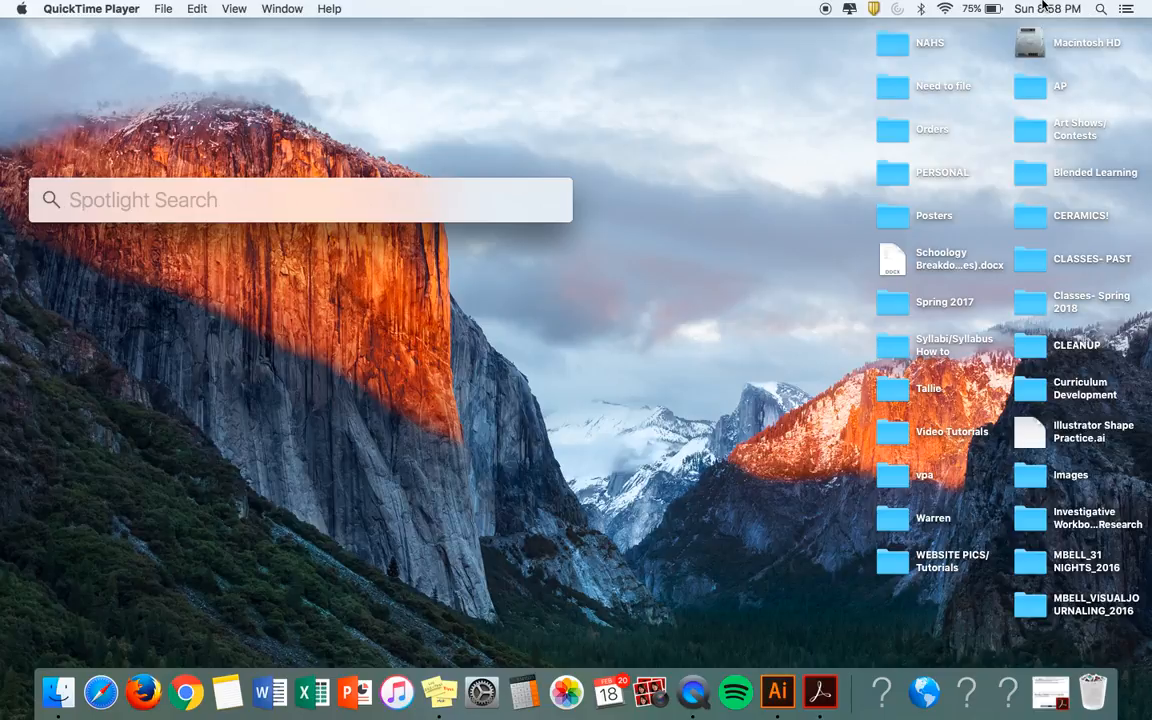
{"action": "type", "text": "adobe"}
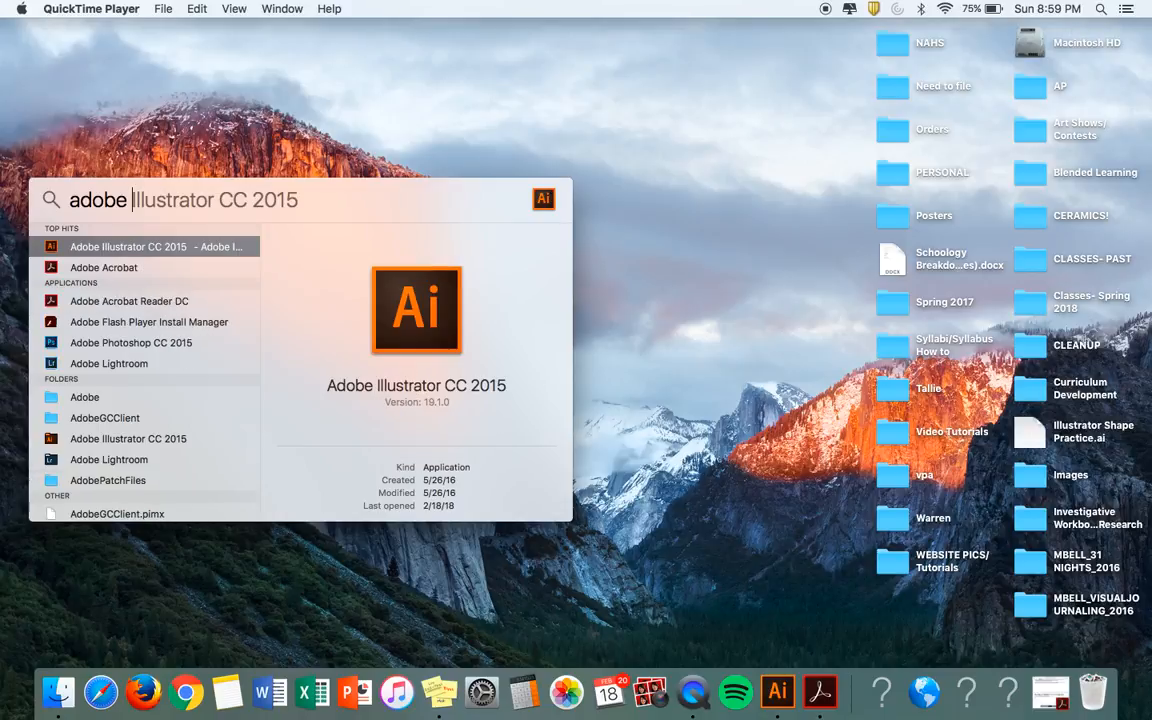
{"action": "key", "text": "Return"}
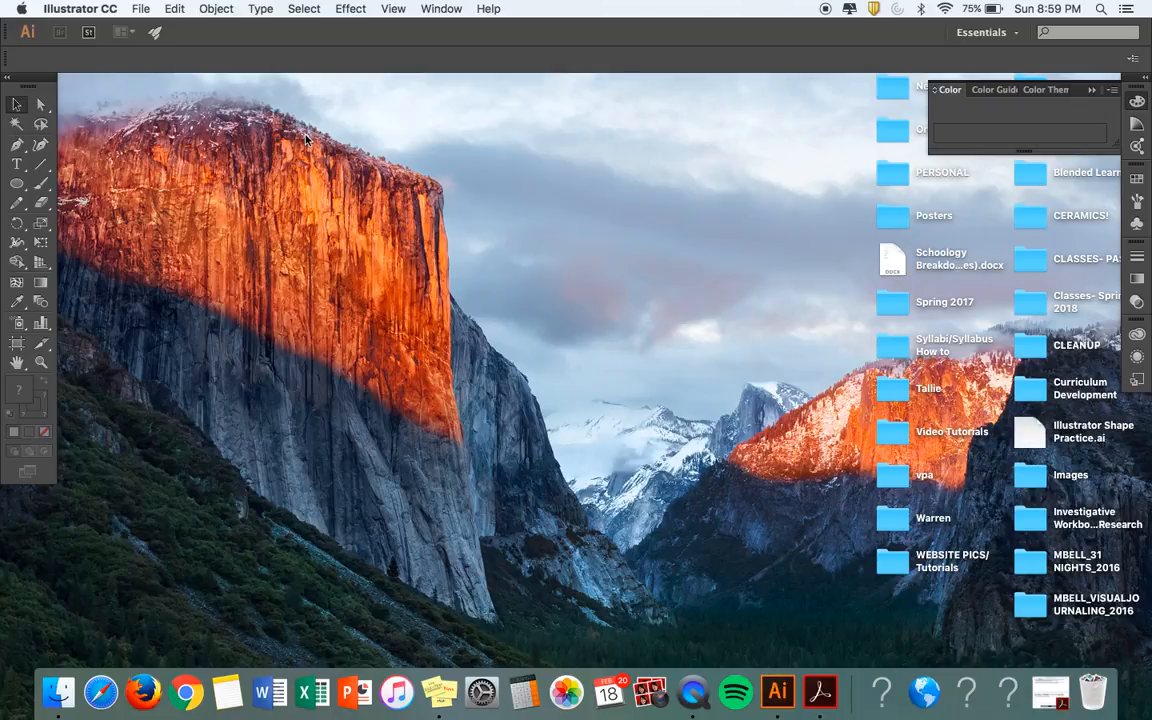
Step: Create a new 24 × 18 in landscape document named "Illustrator Shape Practice"
{"action": "left_click", "coordinate": [137, 9]}
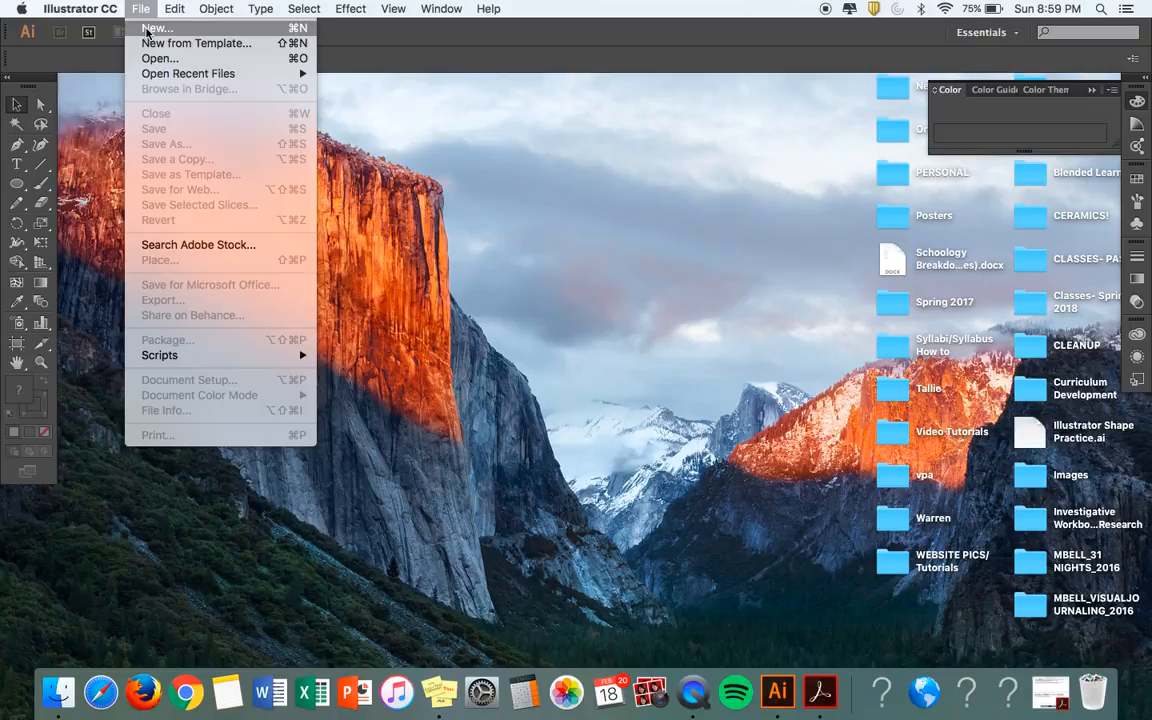
{"action": "left_click", "coordinate": [150, 28]}
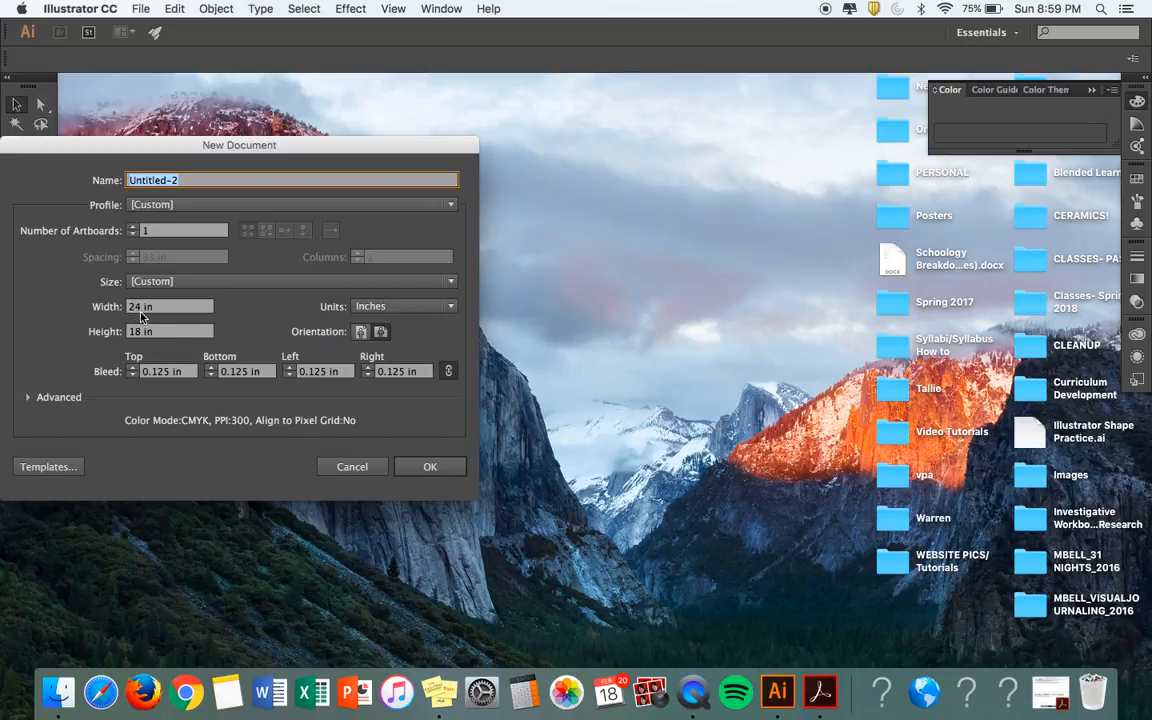
{"action": "left_click", "coordinate": [178, 181]}
{"action": "left_click_drag", "start_coordinate": [178, 181], "coordinate": [123, 179]}
{"action": "type", "text": "Illustrator Shape Practice"}
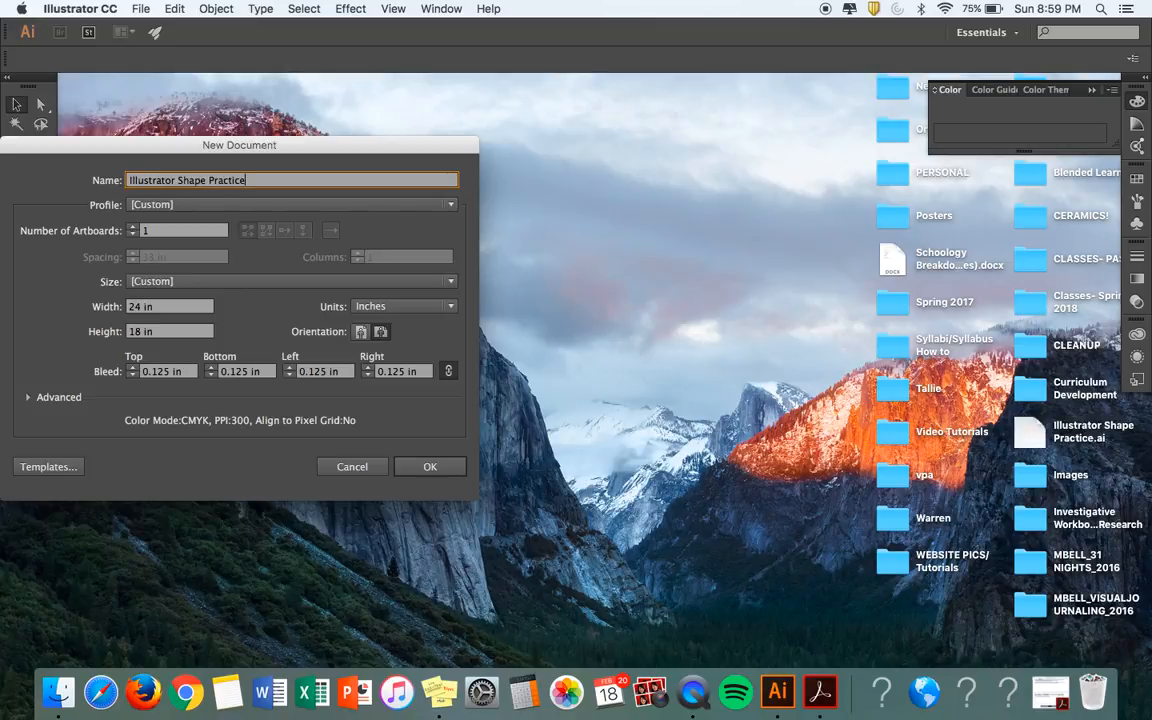
{"action": "left_click", "coordinate": [425, 476]}
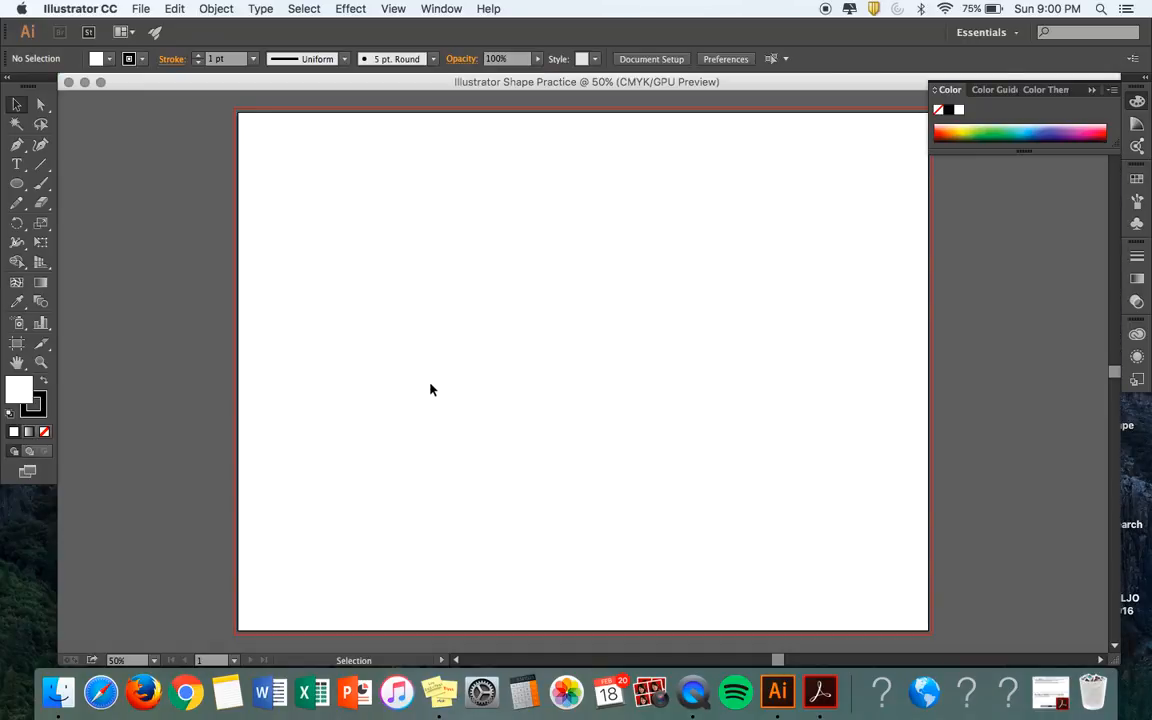
Step: Draw a tall, narrow ellipse along the artboard's left edge, spanning nearly its full height, with the Ellipse Tool
{"action": "left_click", "coordinate": [19, 189]}
{"action": "left_click", "coordinate": [21, 189]}
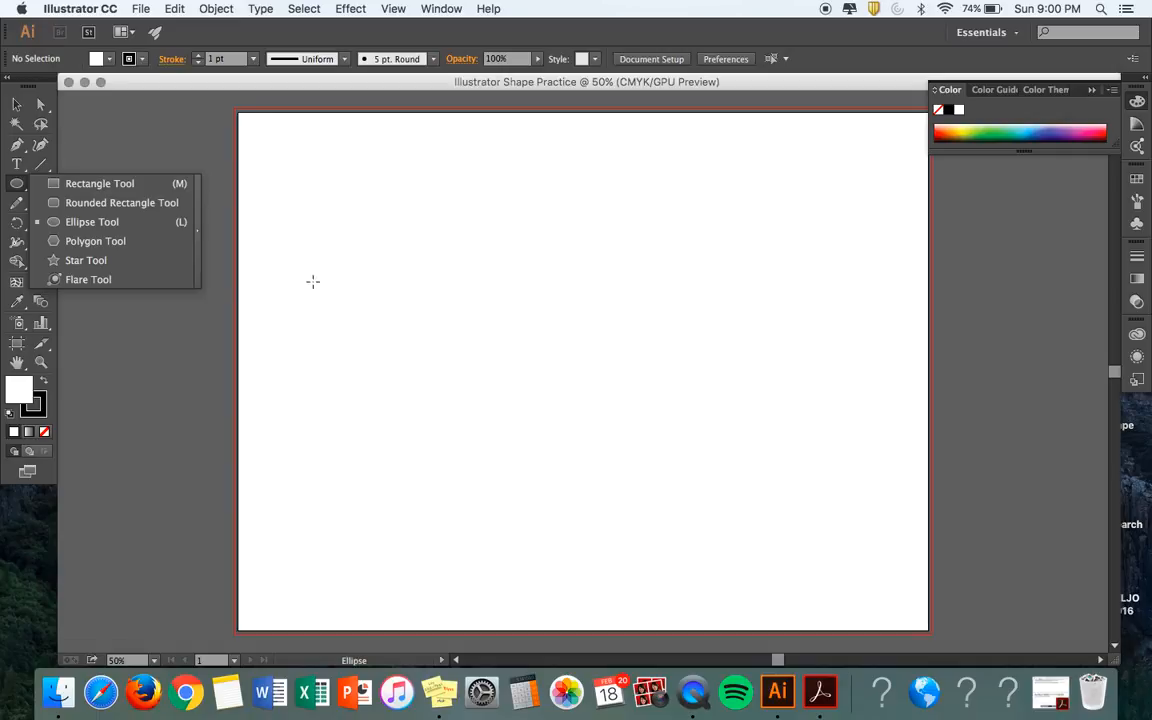
{"action": "left_click", "coordinate": [111, 222]}
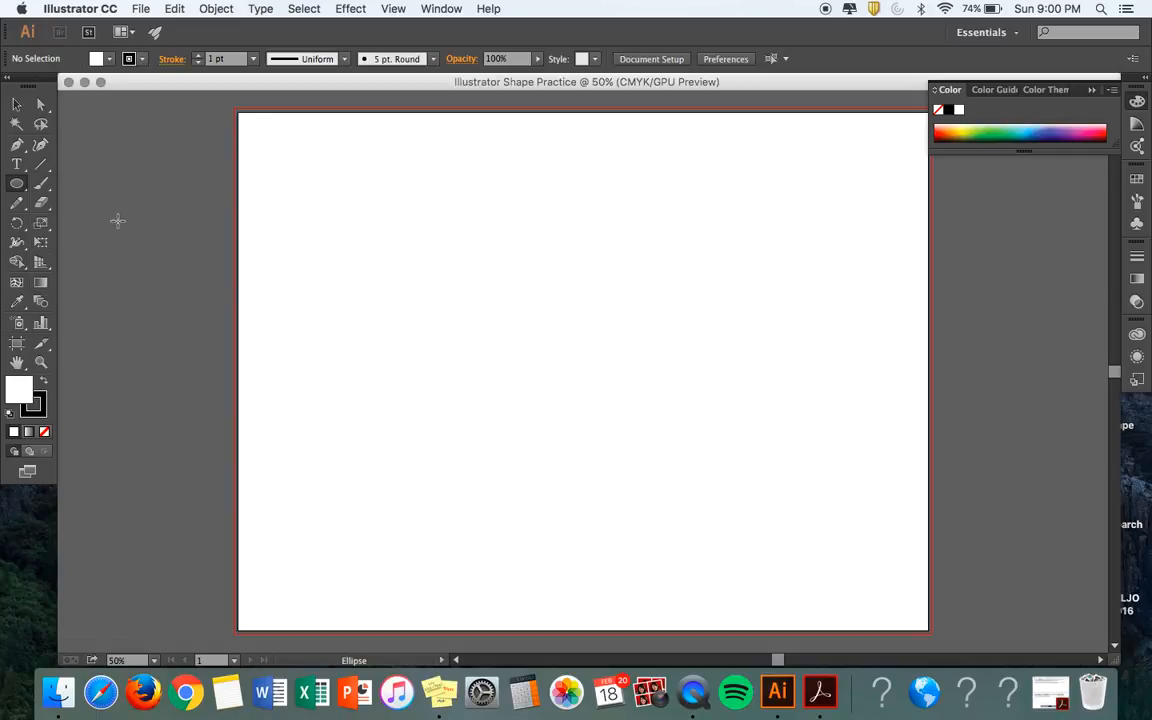
{"action": "left_click_drag", "start_coordinate": [265, 134], "coordinate": [334, 607]}
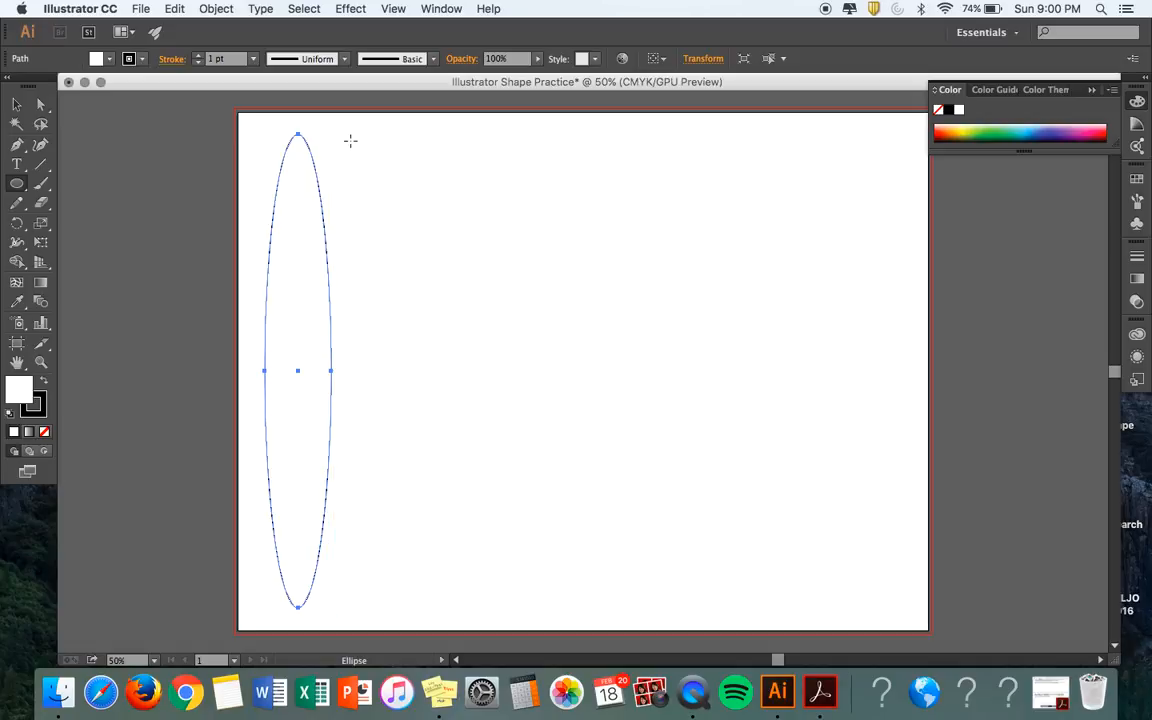
Step: Draw four more tall, narrow ellipses of similar size in a row to the right of the first one
{"action": "left_click_drag", "start_coordinate": [352, 134], "coordinate": [408, 609]}
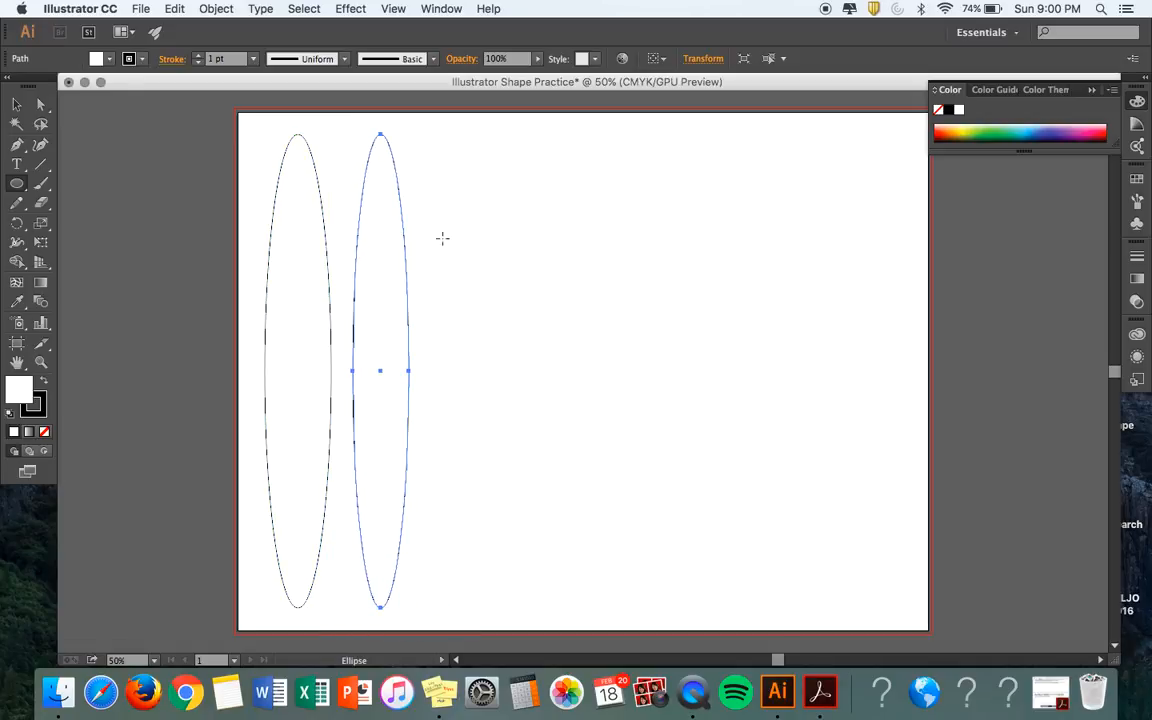
{"action": "left_click_drag", "start_coordinate": [439, 135], "coordinate": [498, 607]}
{"action": "left_click_drag", "start_coordinate": [527, 134], "coordinate": [584, 603]}
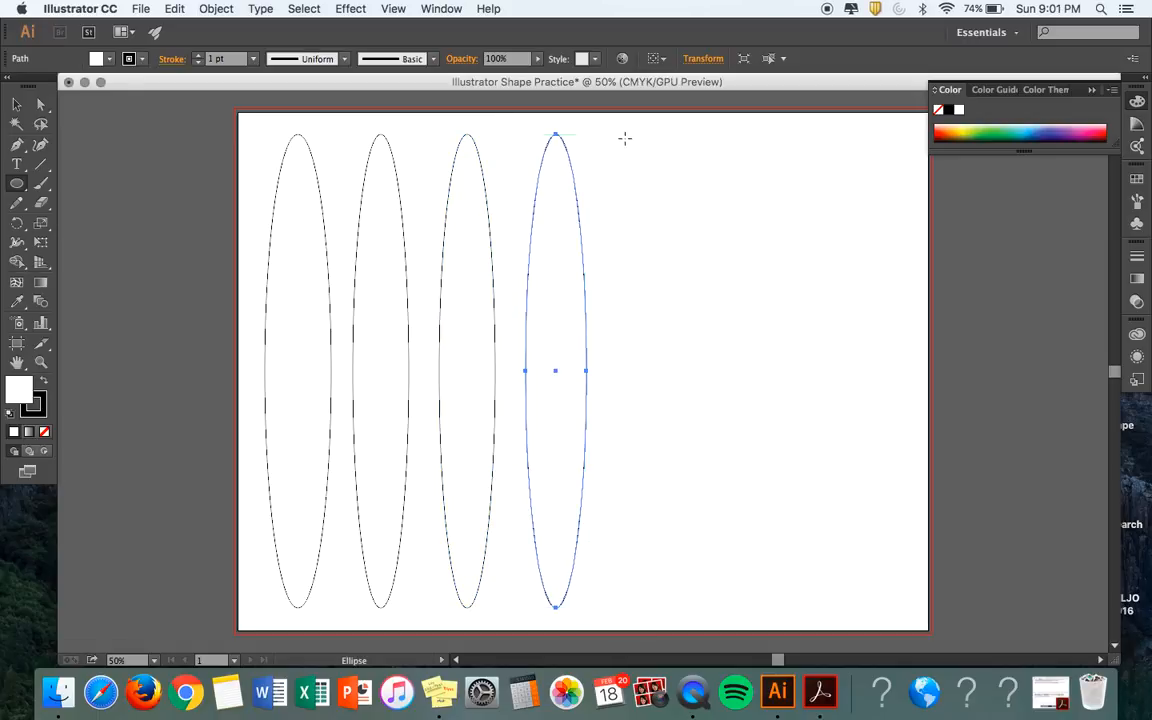
{"action": "left_click_drag", "start_coordinate": [625, 134], "coordinate": [681, 607]}
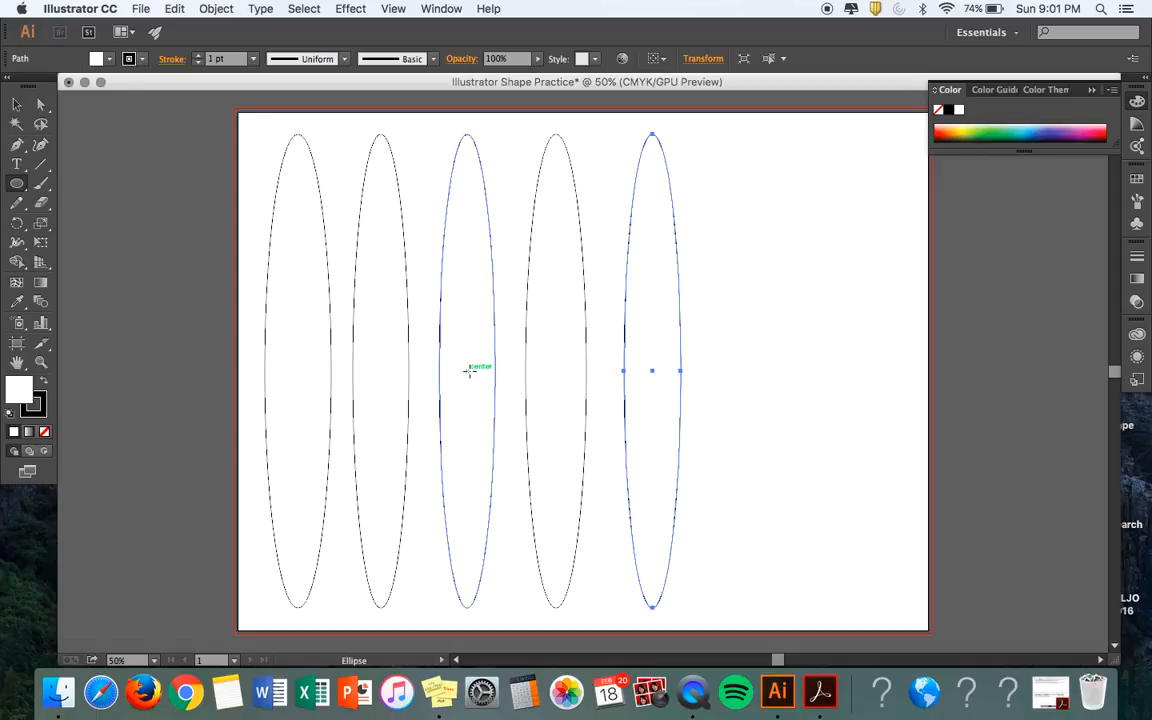
Step: Undo the four additional ellipses so only the first one at the artboard's left edge remains
{"action": "key", "text": "v"}
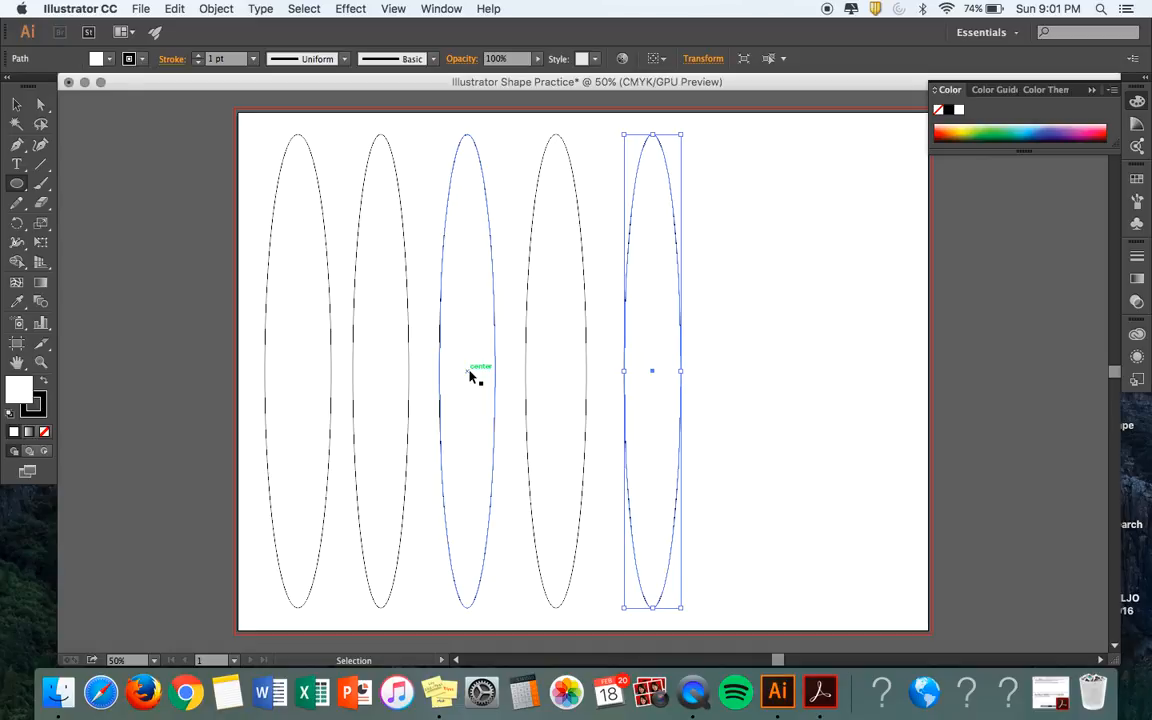
{"action": "key", "text": "l"}
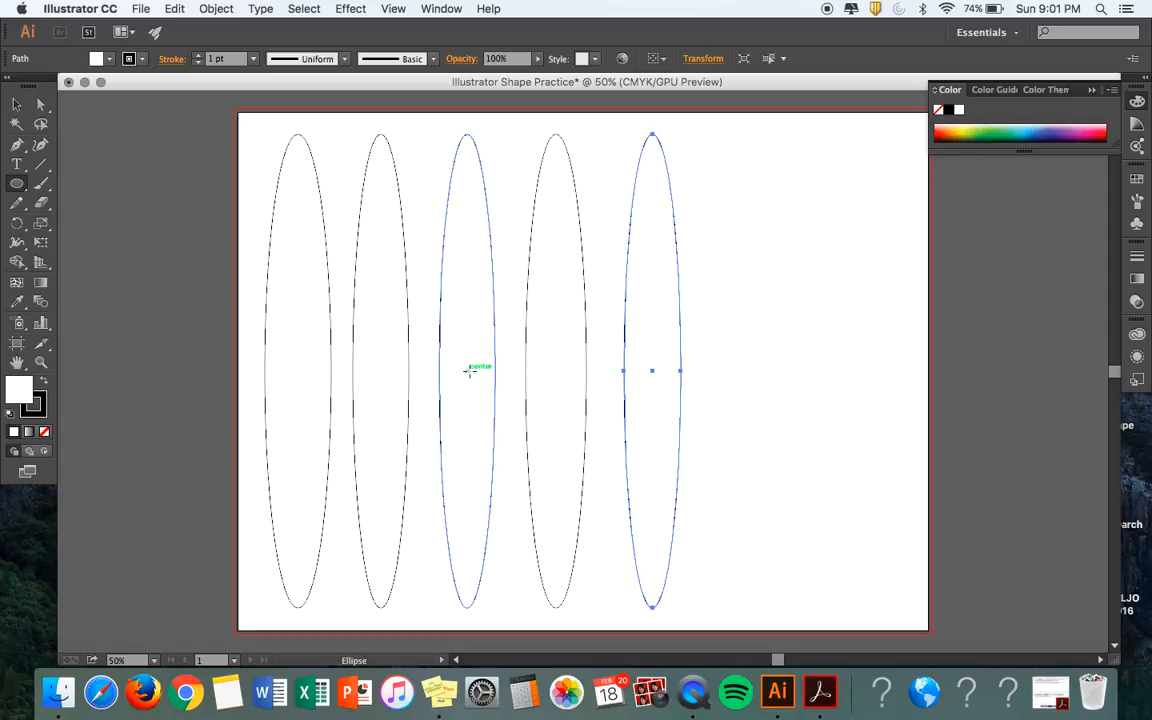
{"action": "key", "text": "v"}
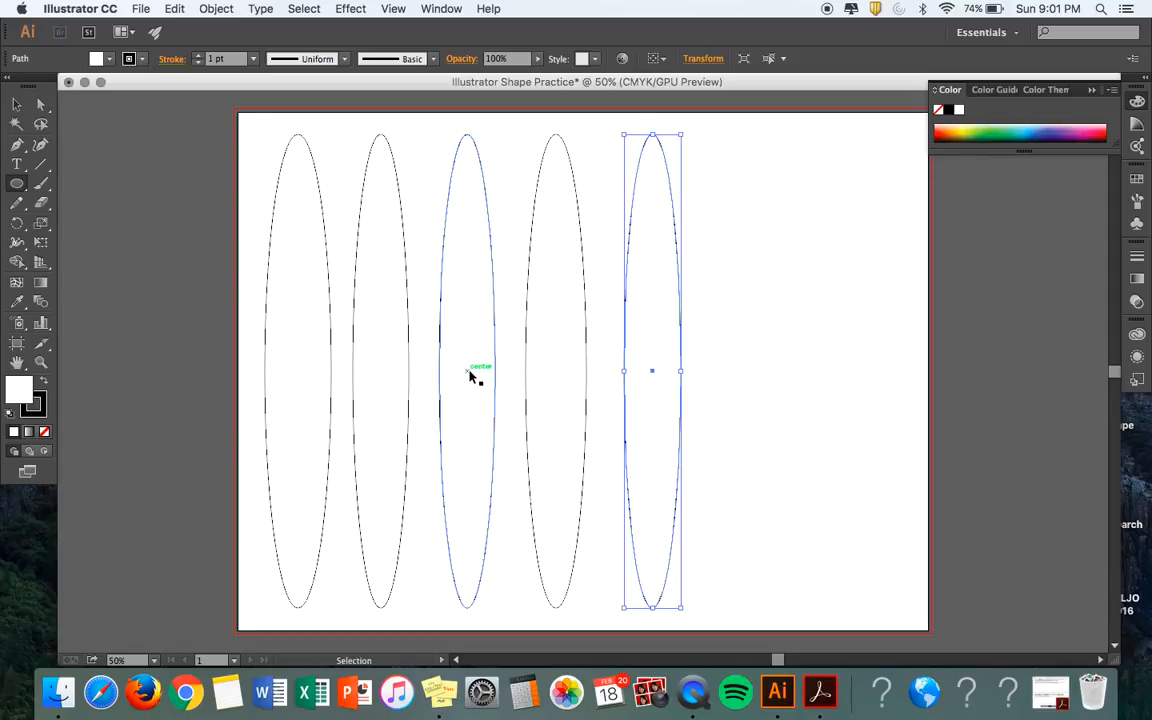
{"action": "key", "text": "super+z"}
{"action": "key", "text": "super+z"}
{"action": "key", "text": "super+z"}
{"action": "key", "text": "super+z"}
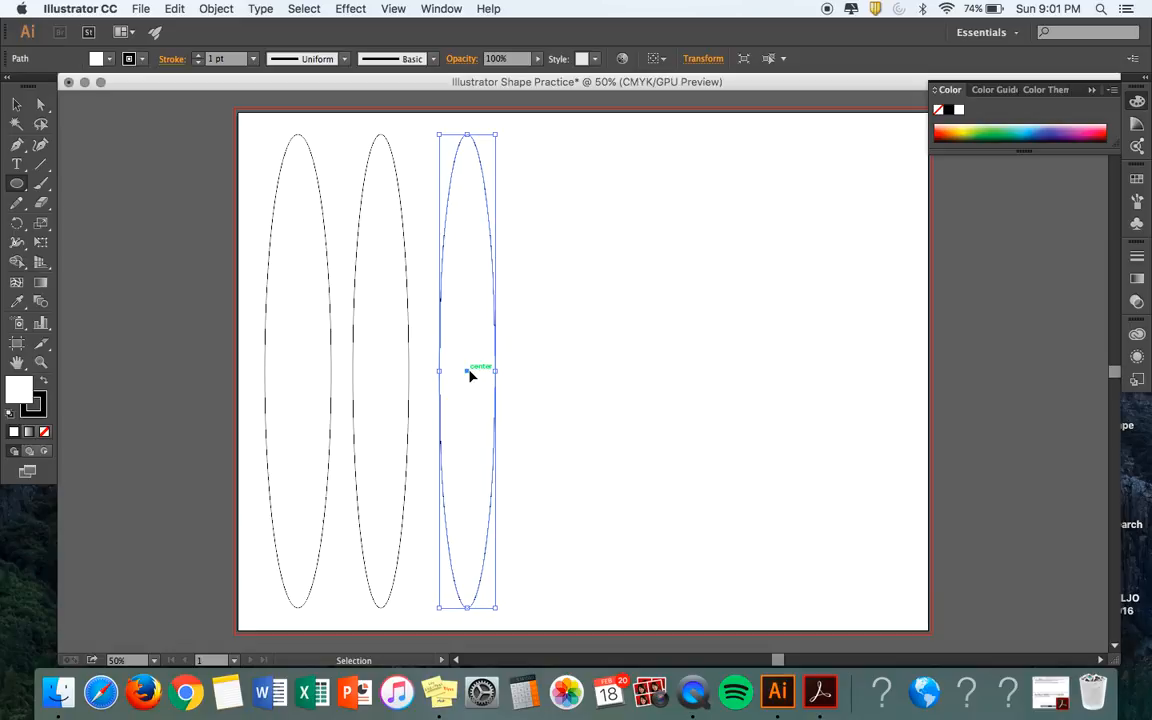
{"action": "key", "text": "l"}
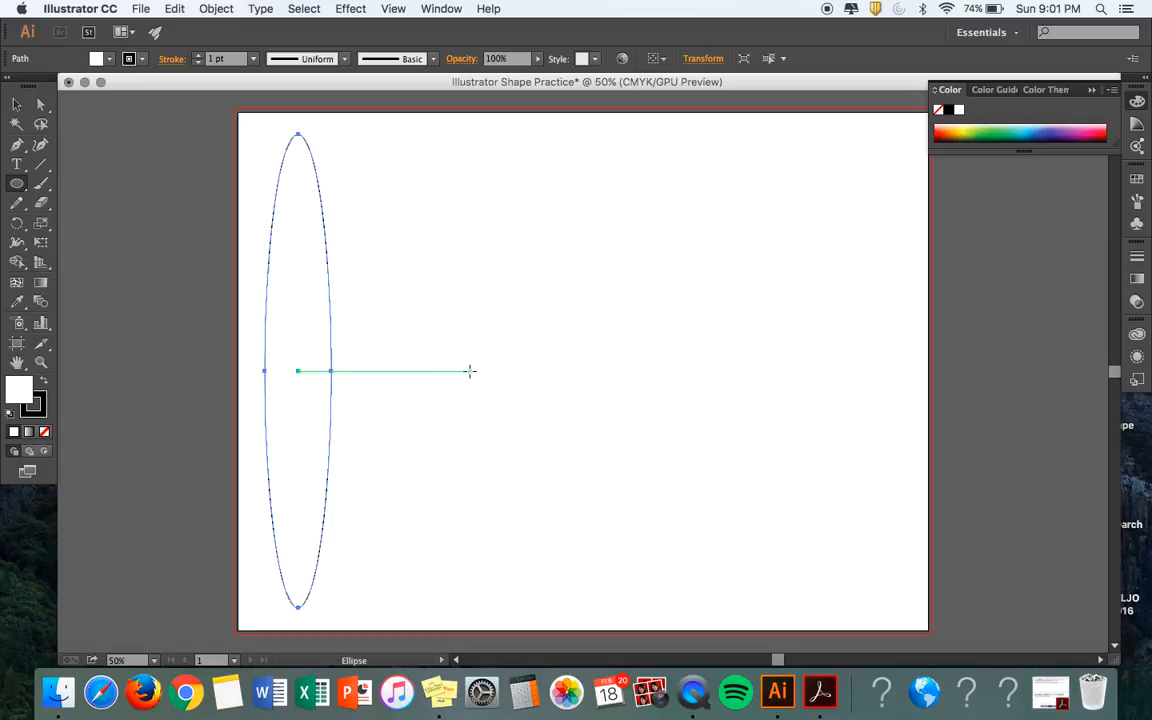
Step: Copy the ellipse, paste two duplicates and line them up side by side to the right of the original
{"action": "left_click", "coordinate": [18, 105]}
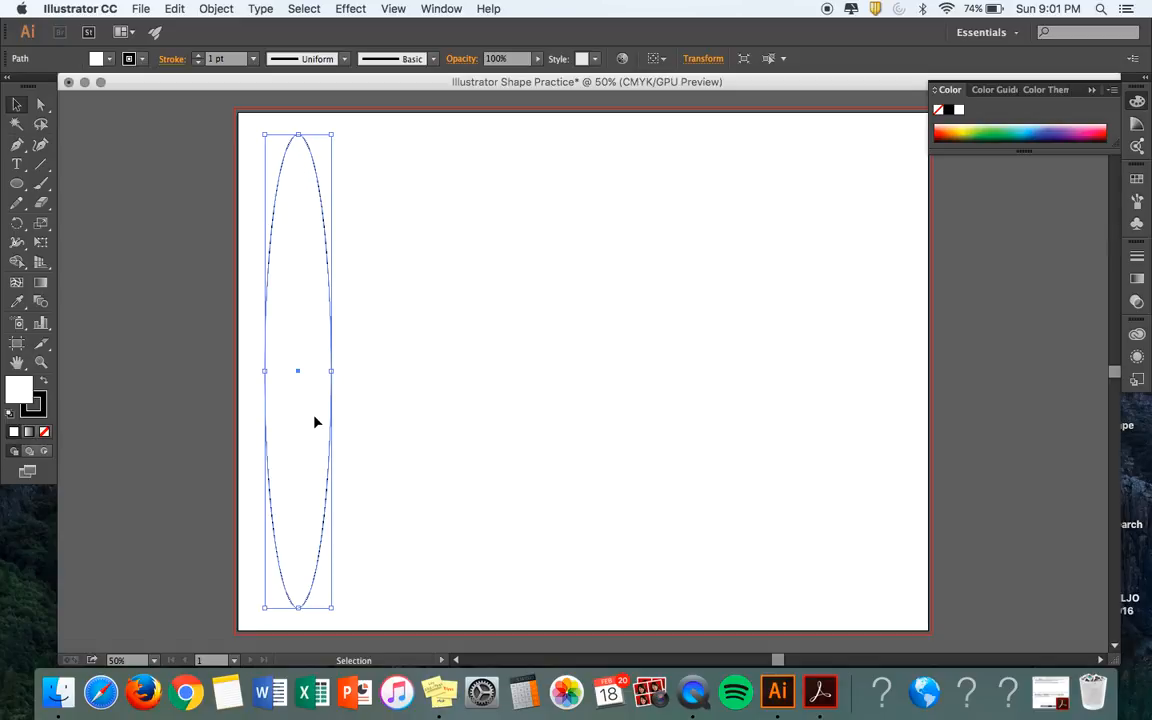
{"action": "key", "text": "a"}
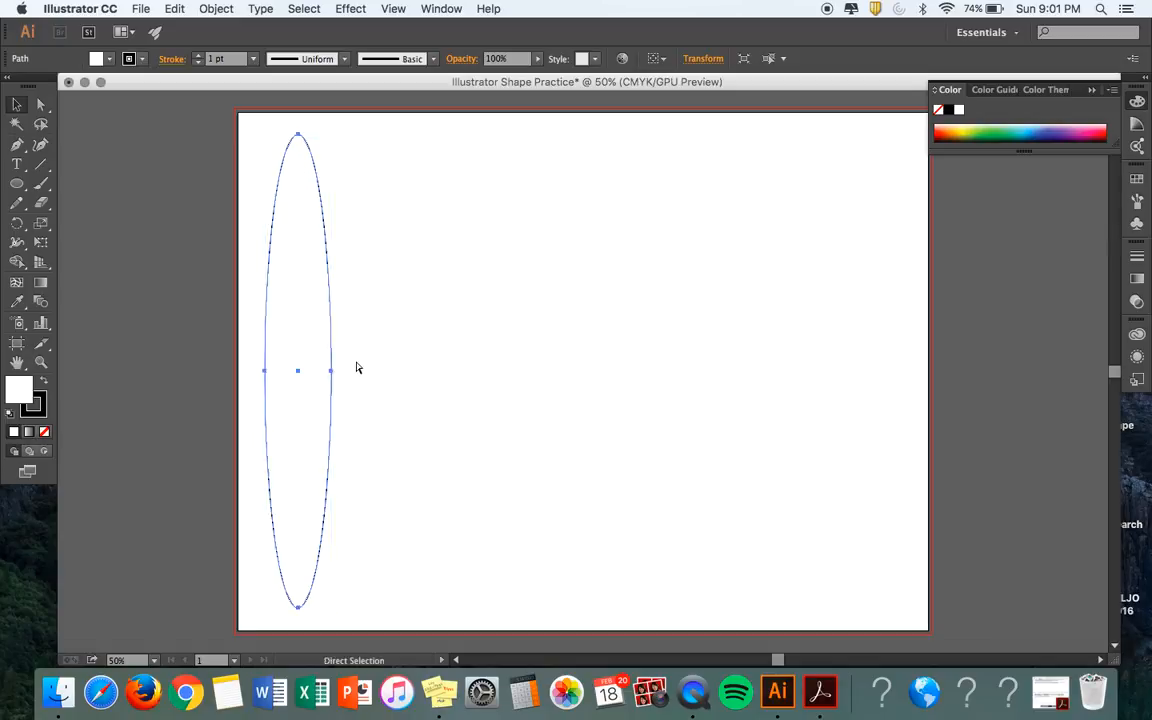
{"action": "key", "text": "super+v"}
{"action": "key", "text": "v"}
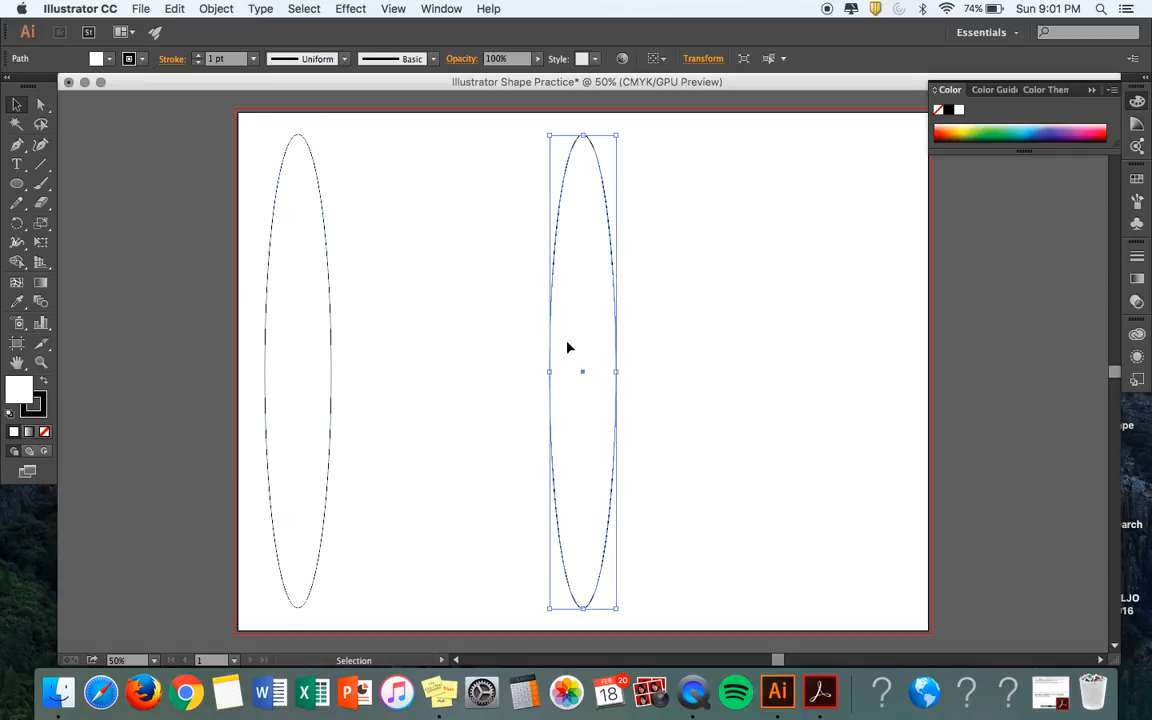
{"action": "left_click_drag", "start_coordinate": [570, 348], "coordinate": [378, 352]}
{"action": "key", "text": "super+v"}
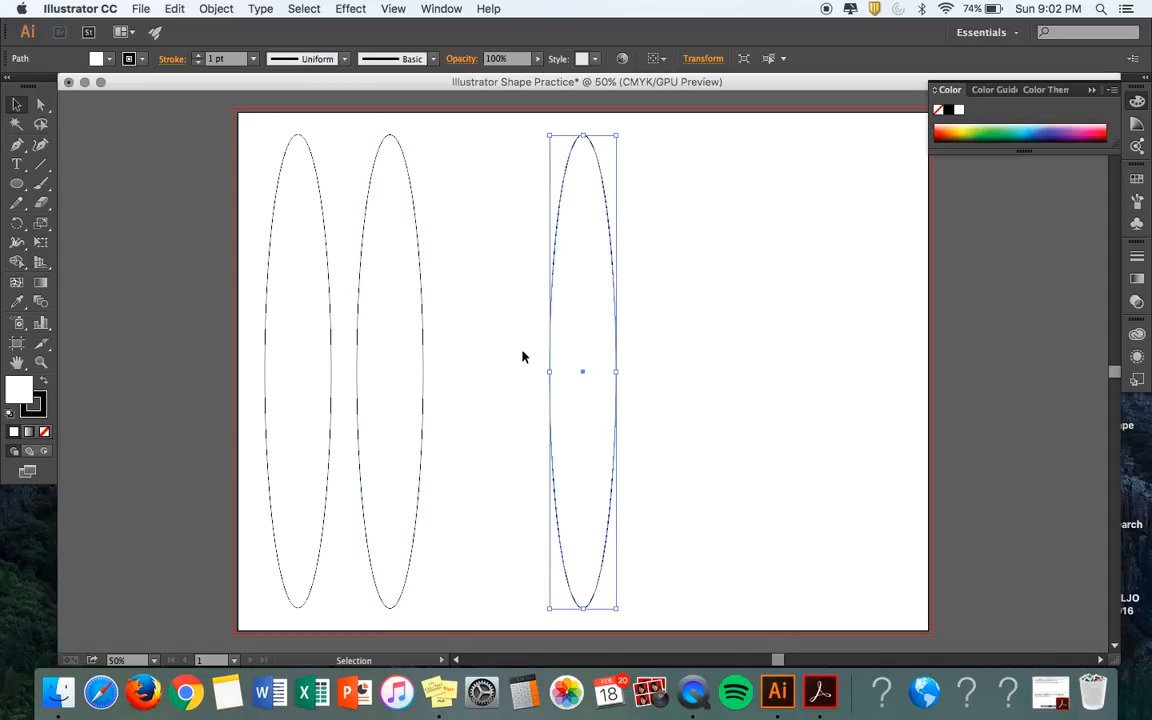
{"action": "left_click_drag", "start_coordinate": [568, 347], "coordinate": [523, 352]}
{"action": "left_click_drag", "start_coordinate": [487, 352], "coordinate": [473, 352]}
Step: Paste four more copies of the ellipse and space them across the artboard to complete a row of seven
{"action": "key", "text": "a"}
{"action": "key", "text": "super+z"}
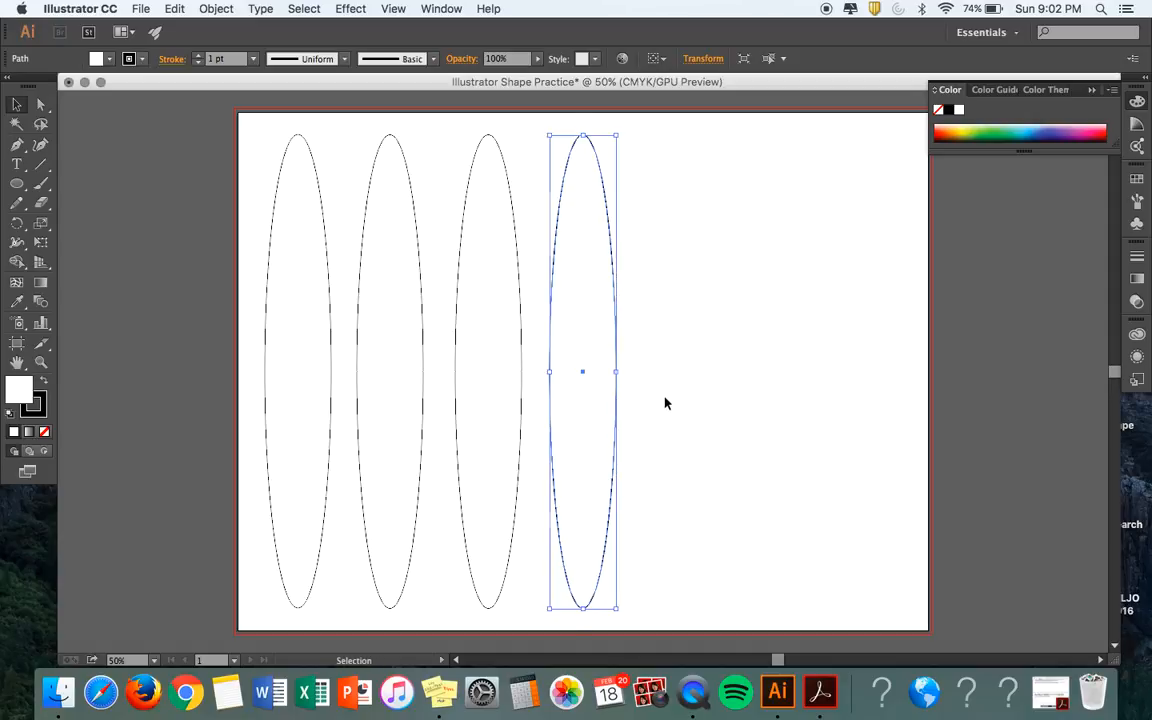
{"action": "left_click_drag", "start_coordinate": [584, 347], "coordinate": [673, 355]}
{"action": "left_click", "coordinate": [591, 340]}
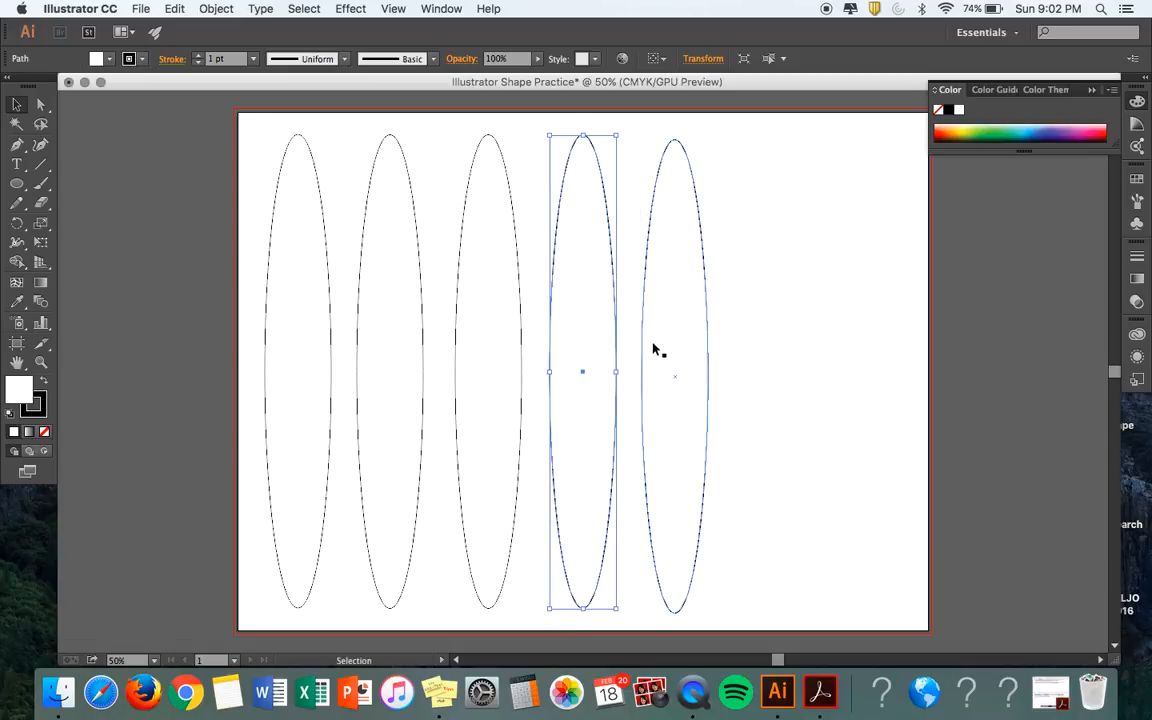
{"action": "left_click_drag", "start_coordinate": [591, 334], "coordinate": [776, 342]}
{"action": "key", "text": "super+v"}
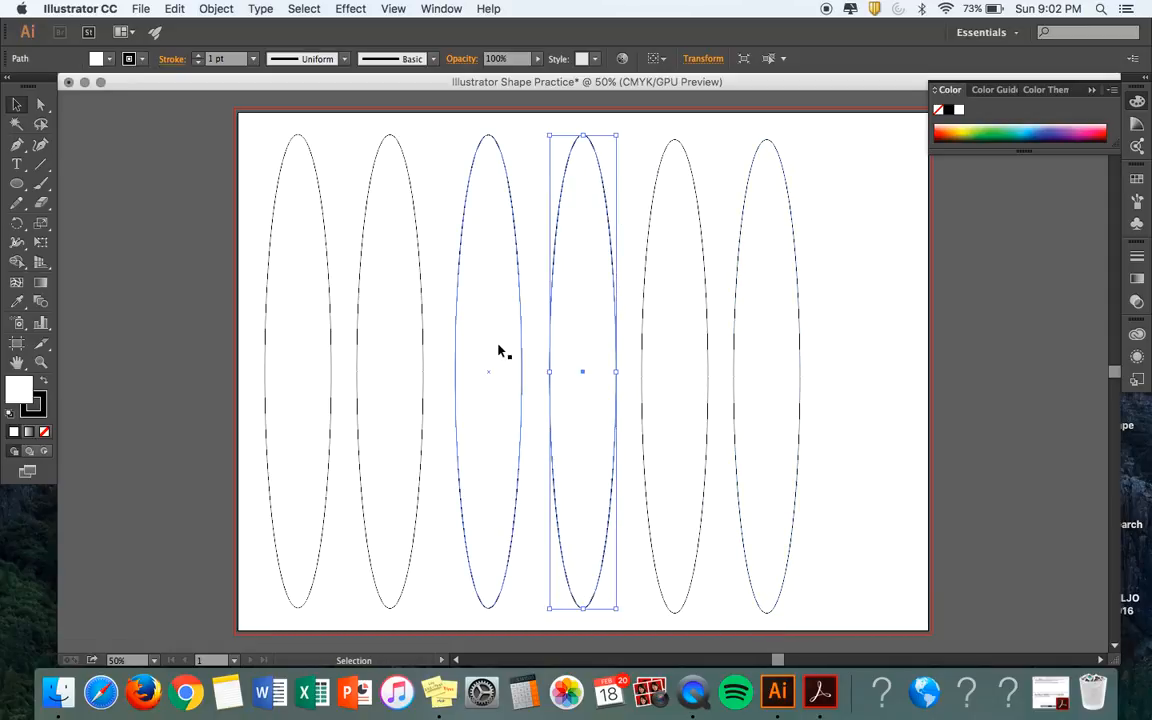
{"action": "left_click_drag", "start_coordinate": [588, 358], "coordinate": [860, 357]}
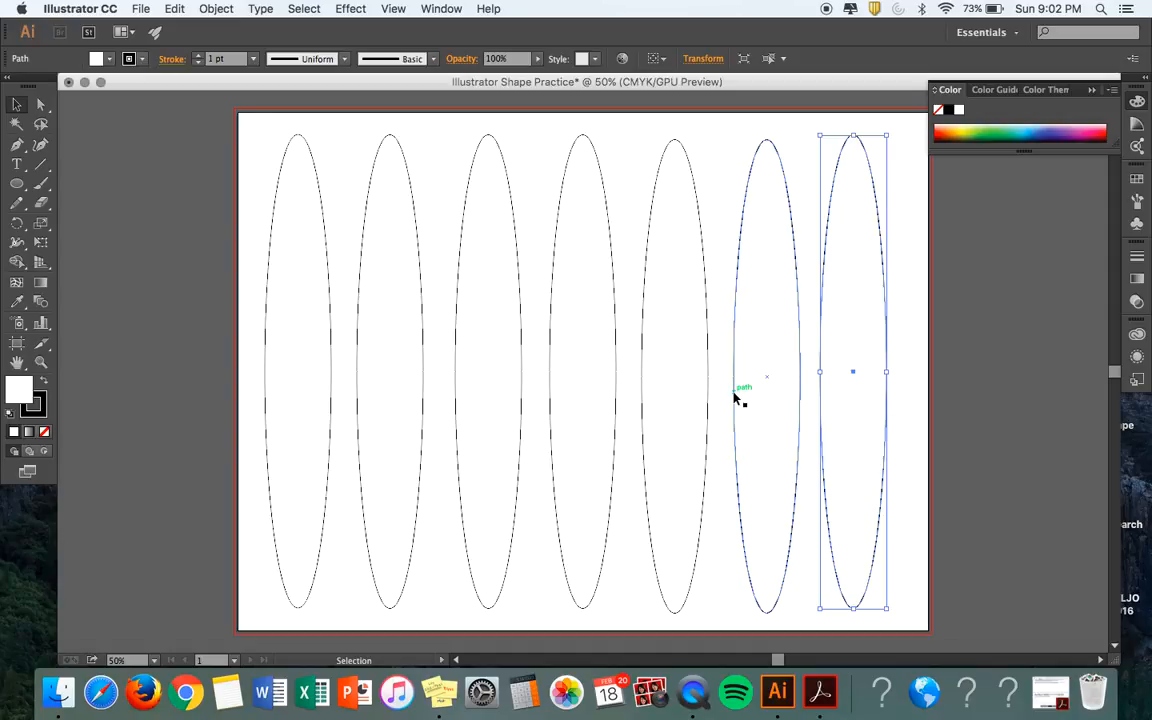
Step: Save the document to the Desktop as "Illustrator Shape Practice.ai" in Illustrator CC format, replacing the existing file
{"action": "left_click", "coordinate": [139, 9]}
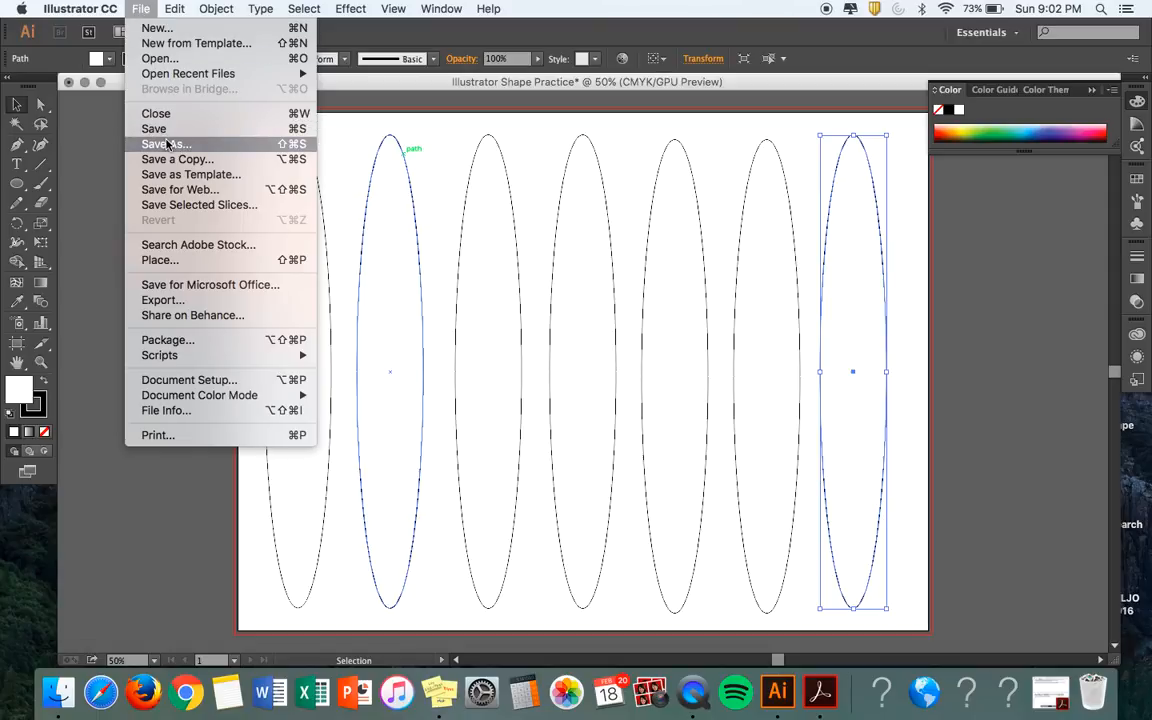
{"action": "left_click", "coordinate": [152, 144]}
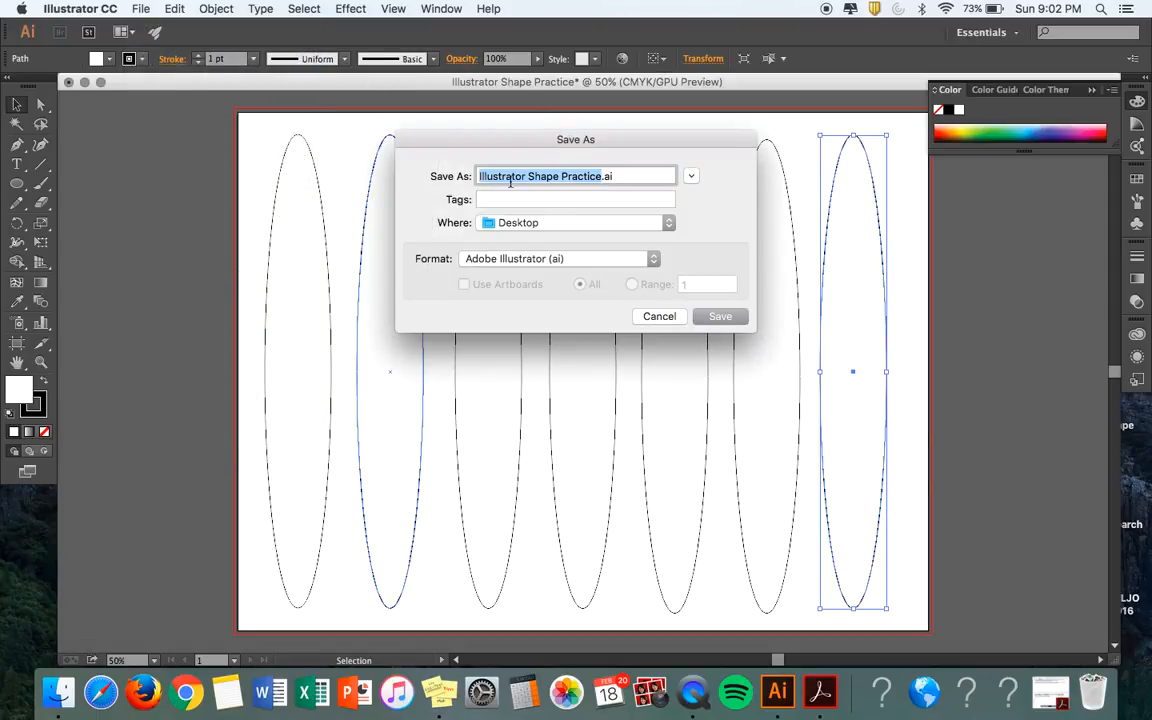
{"action": "left_click", "coordinate": [722, 318]}
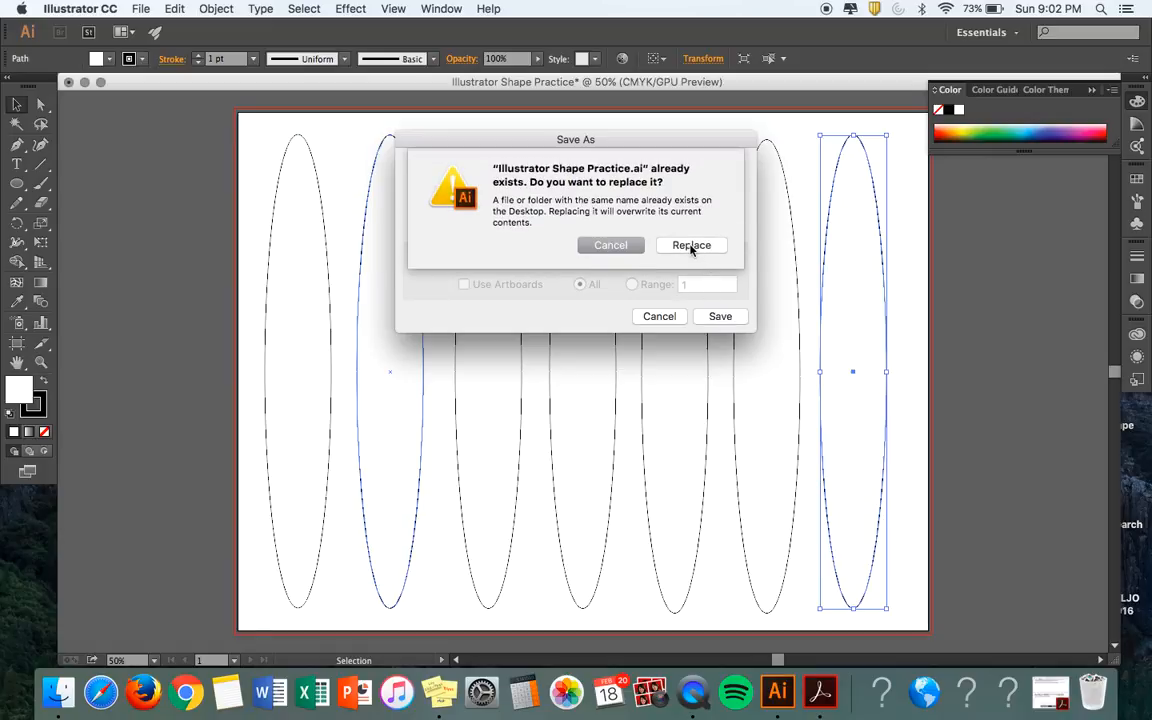
{"action": "left_click", "coordinate": [690, 234]}
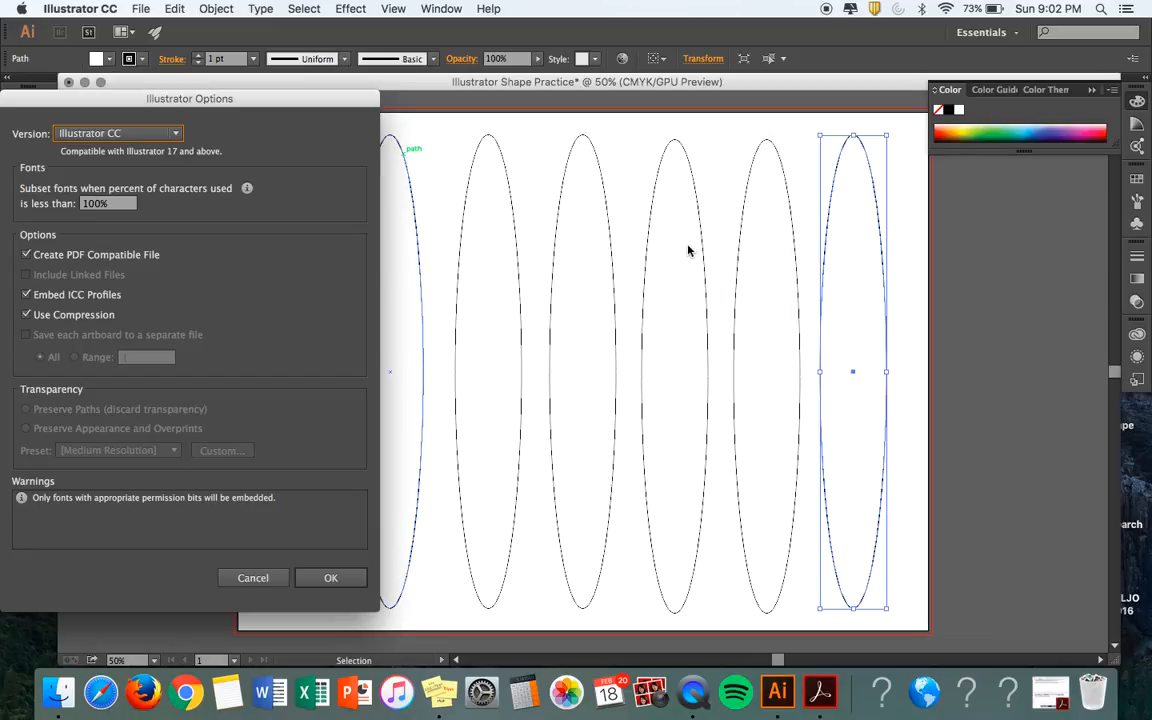
{"action": "left_click", "coordinate": [334, 580]}
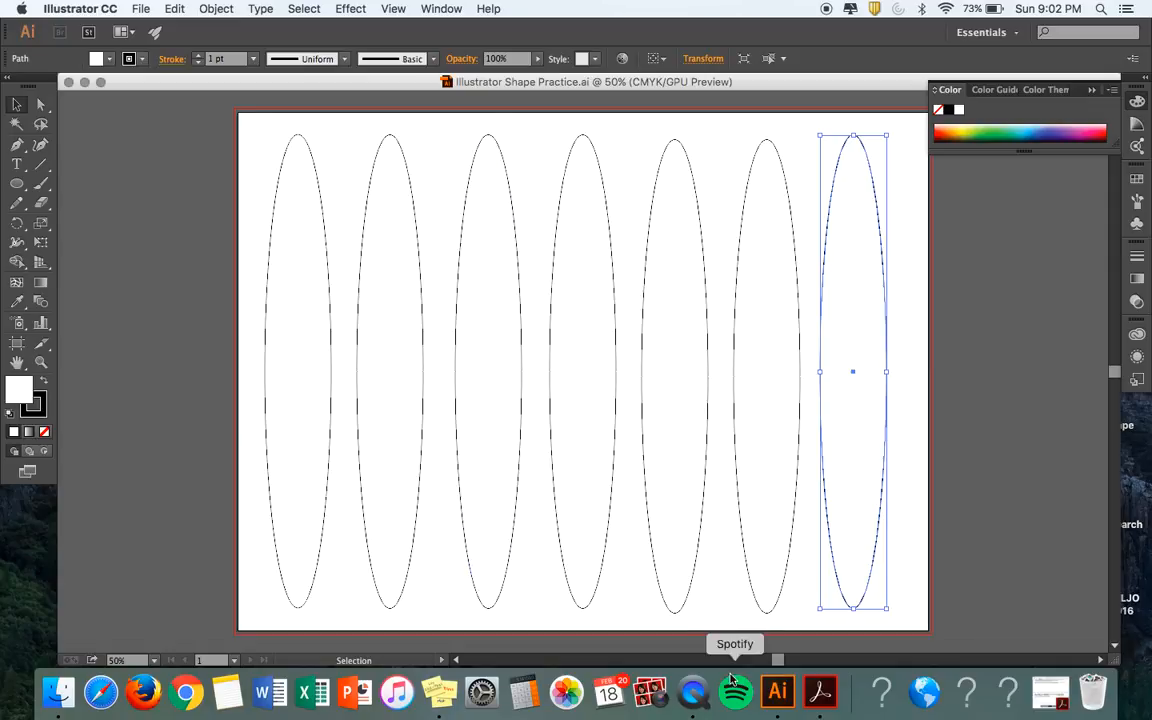
{"action": "right_click", "coordinate": [695, 710]}
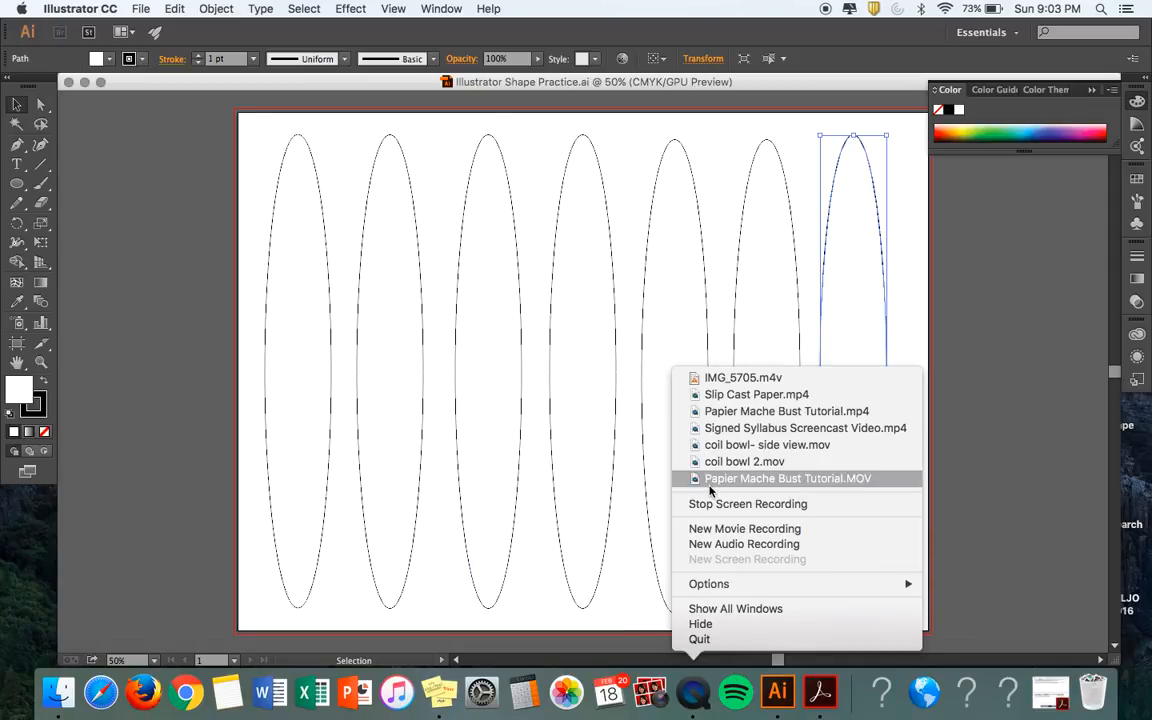